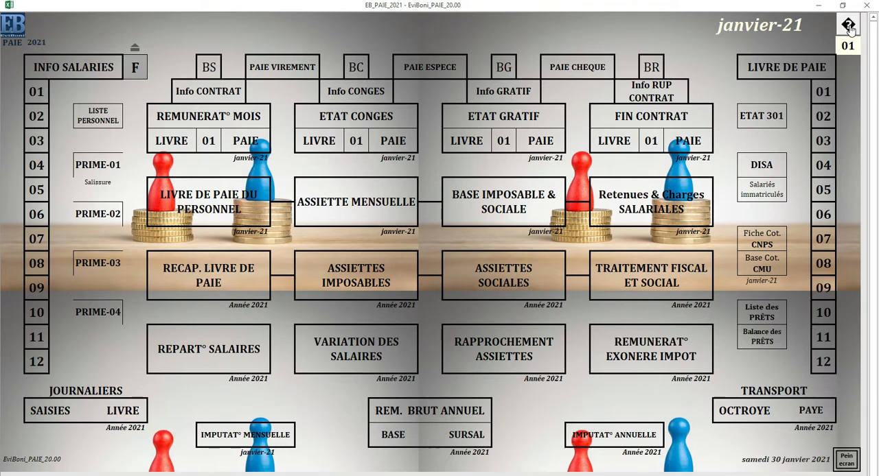
Step: Open the company information form and enter EviBoni as the company designation
left_click(850, 26)
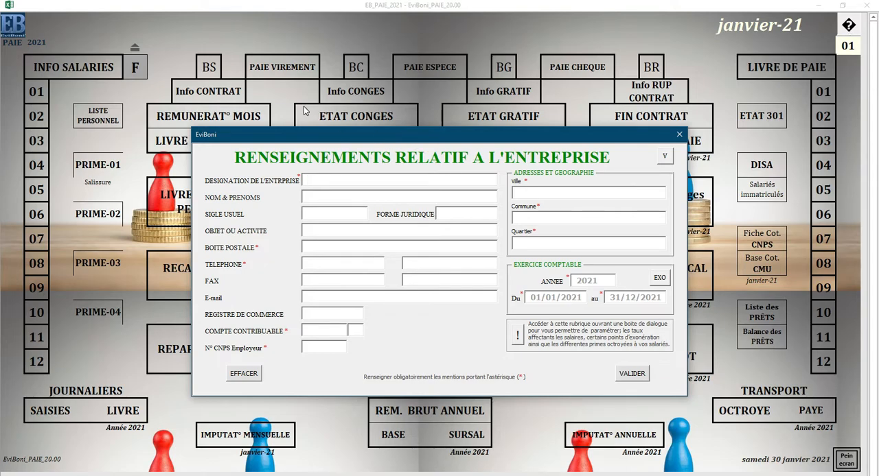
left_click(323, 179)
type("e")
key("BackSpace")
type("Evib")
key("BackSpace")
type("bONI")
key("BackSpace")
key("BackSpace")
key("BackSpace")
key("BackSpace")
key("BackSpace")
type("I")
key("BackSpace")
type("IbO")
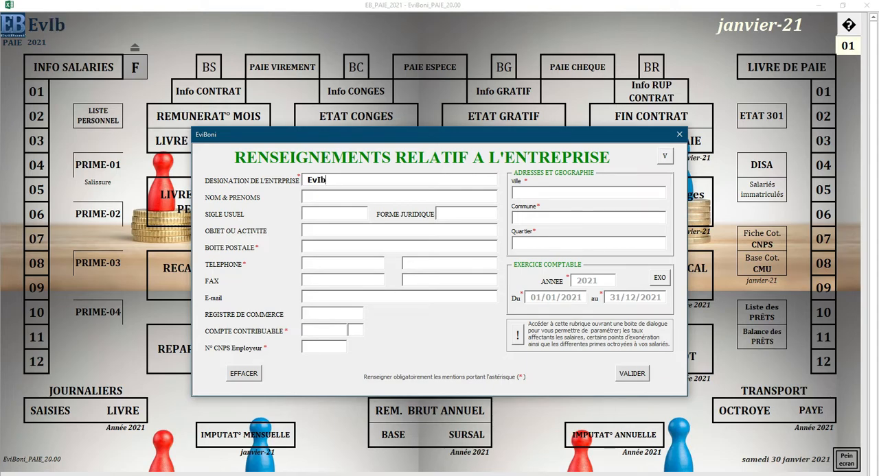
key("BackSpace")
key("BackSpace")
key("BackSpace")
type("IB")
key("BackSpace")
key("BackSpace")
key("BackSpace")
type("viBoni")
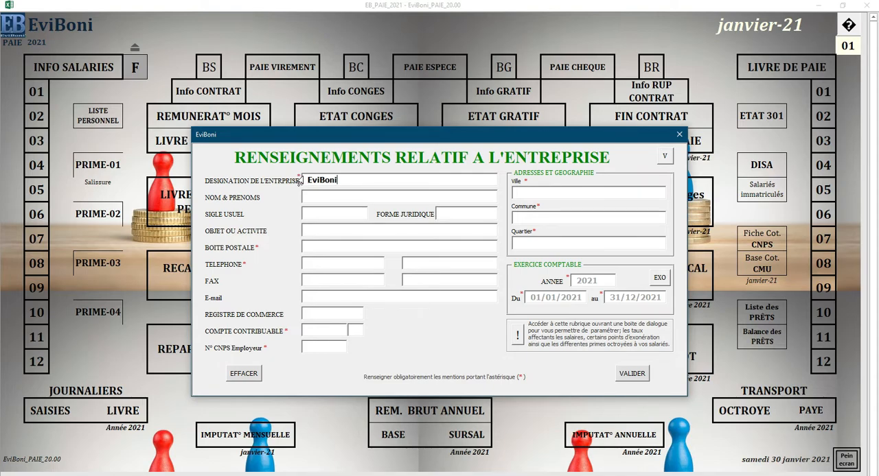
Step: Enter ABIDJAN as the company's city in the address section
left_click(527, 182)
left_click(536, 206)
left_click(542, 193)
type("ABIDJAN")
Step: Set the company's commune to YOPOUGON and its district to MAROC PETROCI
left_click(560, 217)
type("YOPOGI")
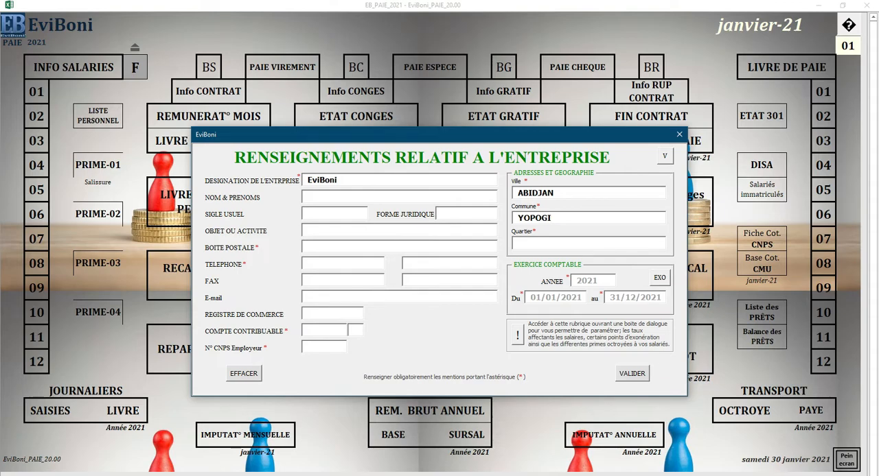
key("BackSpace")
type("ON")
left_click(540, 218)
type("U")
left_click(541, 240)
type("maroc petroci")
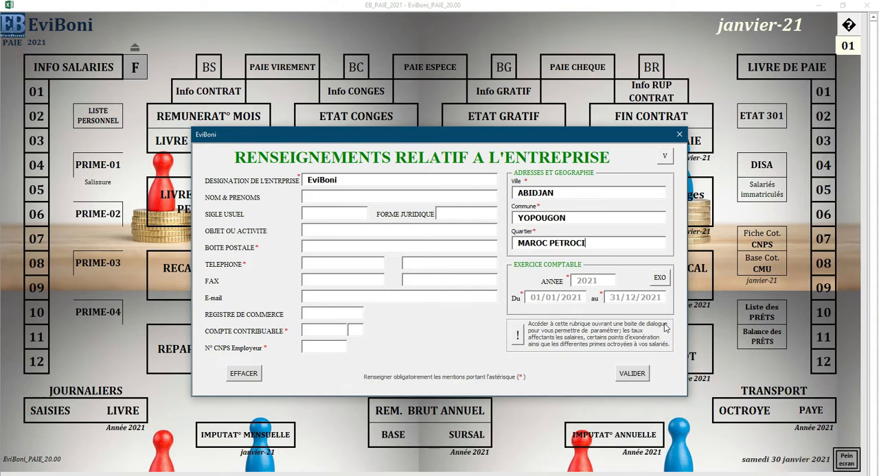
Step: Fill in the company's taxpayer account number with its letter, and the CNPS employer number
left_click(313, 246)
left_click(313, 262)
left_click(321, 331)
left_click(349, 330)
type("B")
left_click(313, 346)
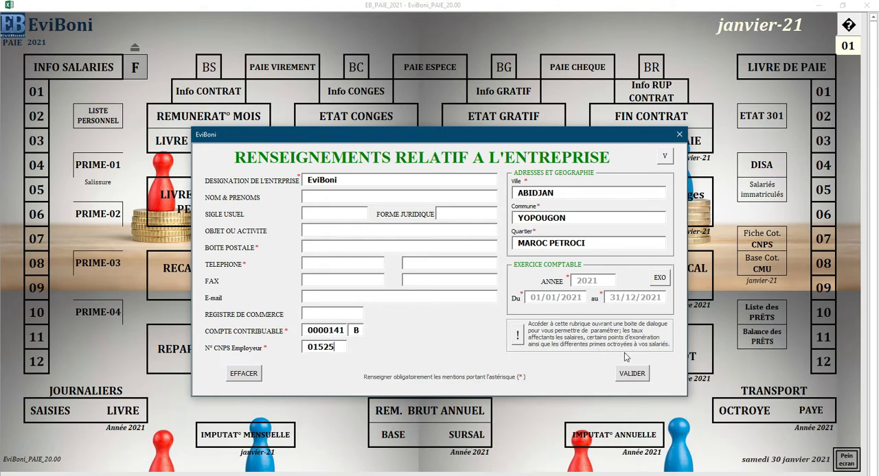
Step: Open the rates, SMIG and exemptions settings and examine the employee withholding rates and the CNPS salary floor and ceiling
left_click(520, 336)
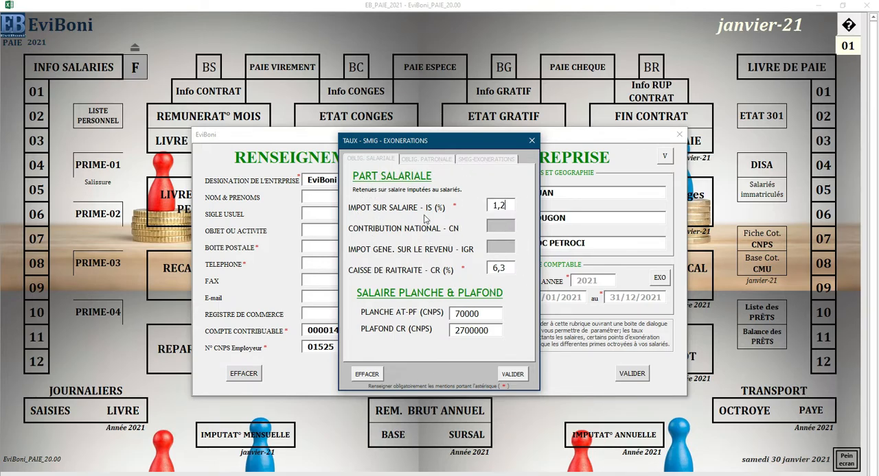
left_click(507, 226)
left_click(504, 248)
left_click(501, 222)
left_click(504, 245)
left_click(500, 230)
left_click(506, 252)
left_click(498, 224)
left_click(465, 314)
left_click(377, 158)
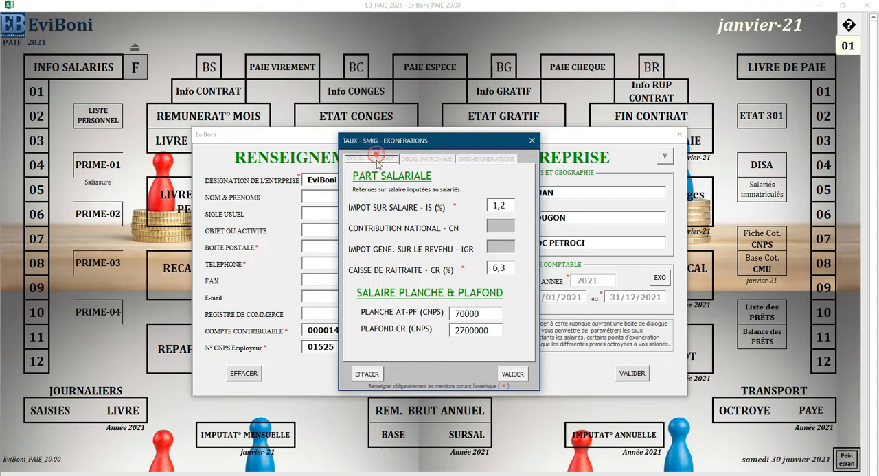
Step: Examine the employer contribution rates, the hourly SMIG, the transport exemption and the exempted bonuses with their CNPS values
left_click(432, 160)
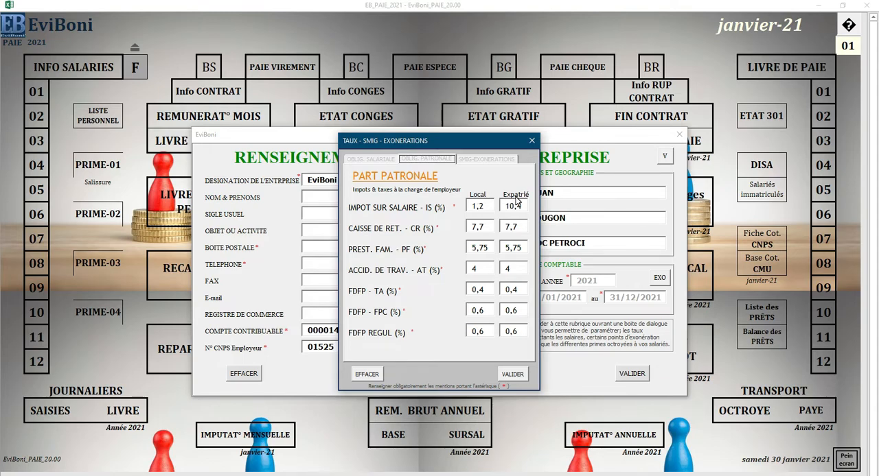
left_click(482, 161)
left_click(472, 177)
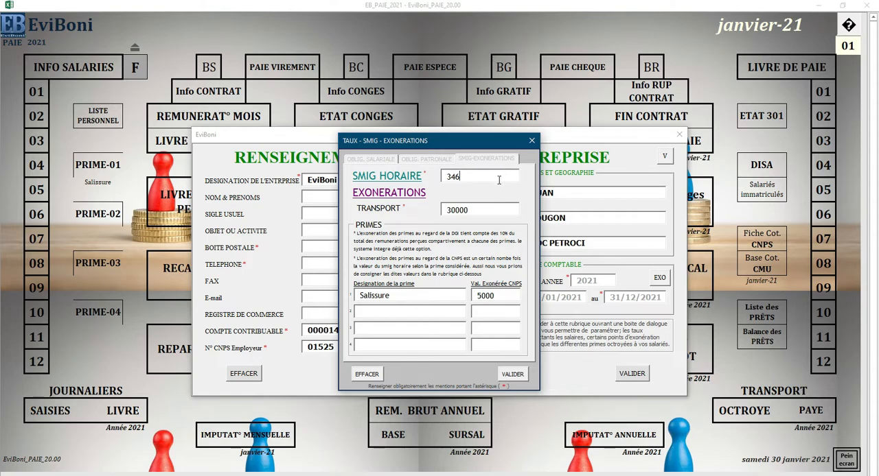
left_click(480, 210)
left_click(430, 295)
double_click(408, 294)
left_click(399, 309)
left_click(402, 329)
left_click(401, 344)
double_click(499, 297)
Step: Review the employee obligations, employer obligations and SMIG-exemptions sections of the settings once more
left_click(439, 159)
left_click(374, 158)
left_click(414, 159)
left_click(484, 159)
left_click(431, 160)
left_click(396, 160)
left_click(431, 161)
left_click(484, 160)
Step: Validate the rates and exemptions settings, and validate the company information form
left_click(520, 376)
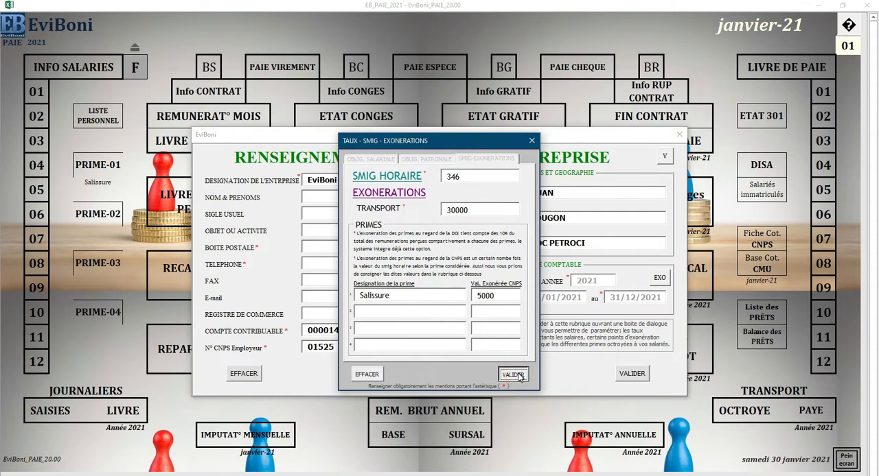
left_click(513, 375)
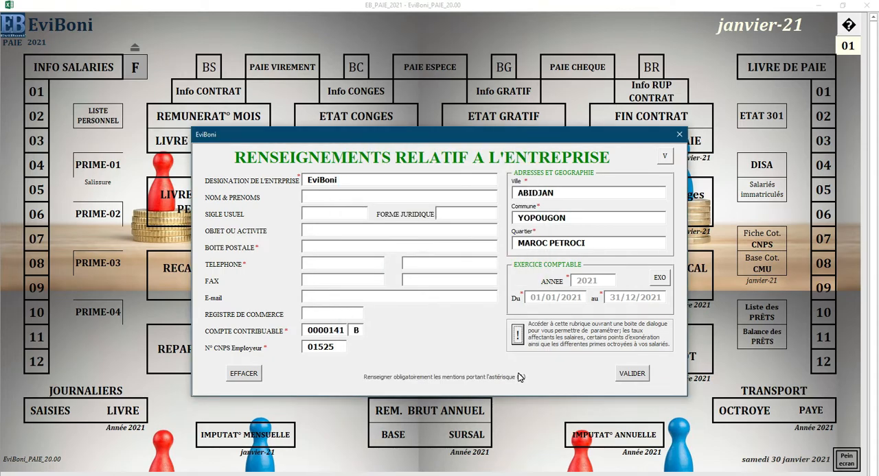
left_click(633, 375)
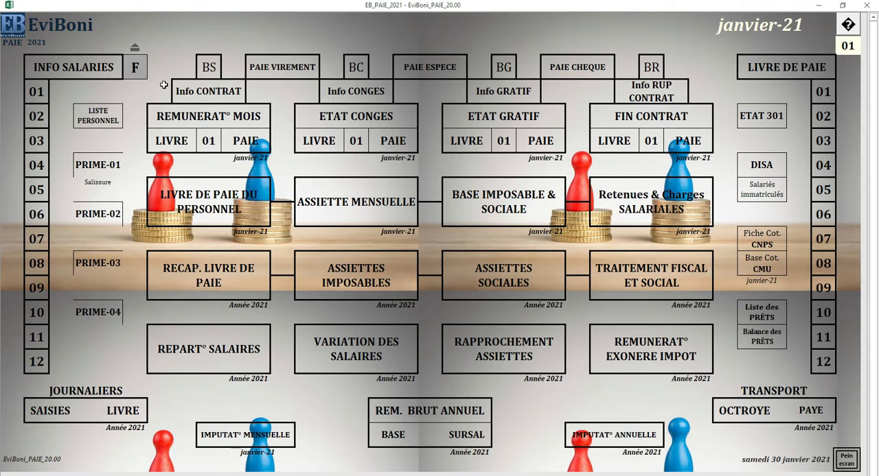
Step: Open the employee information sheet and examine the first employee's ID, registration number, surname, first names and sex fields
left_click(68, 71)
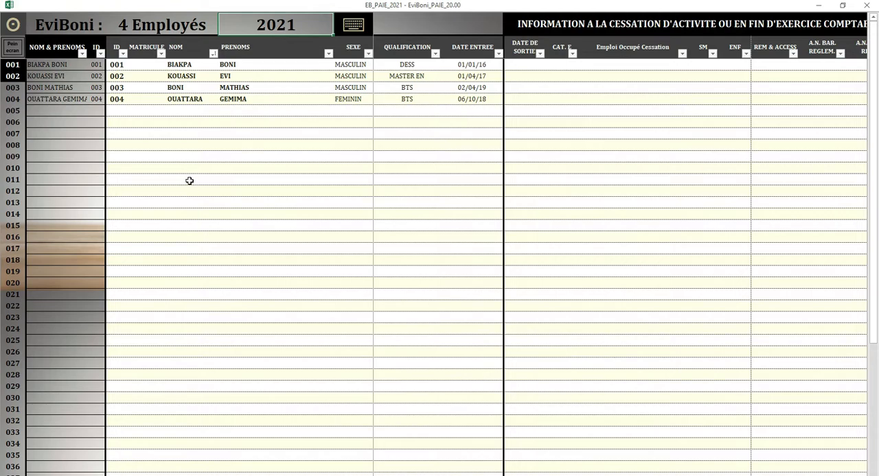
left_click(119, 65)
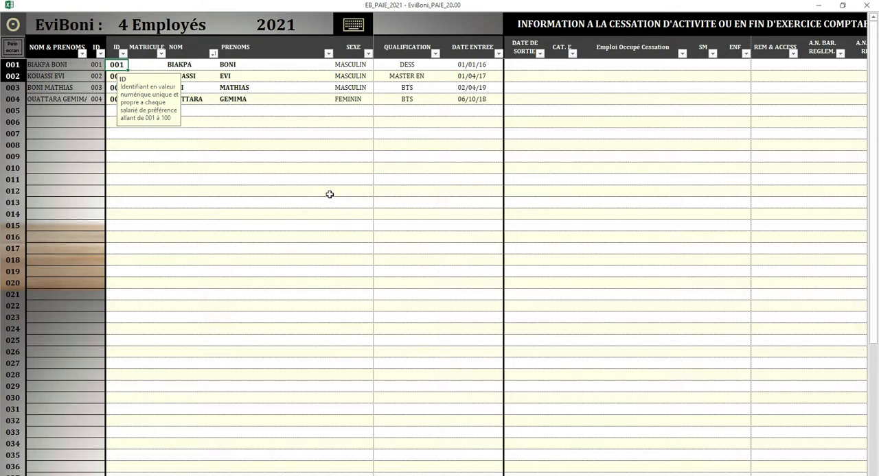
key("Right")
key("Left")
key("Right")
key("Left")
key("Right")
key("Left")
key("Right")
key("Right")
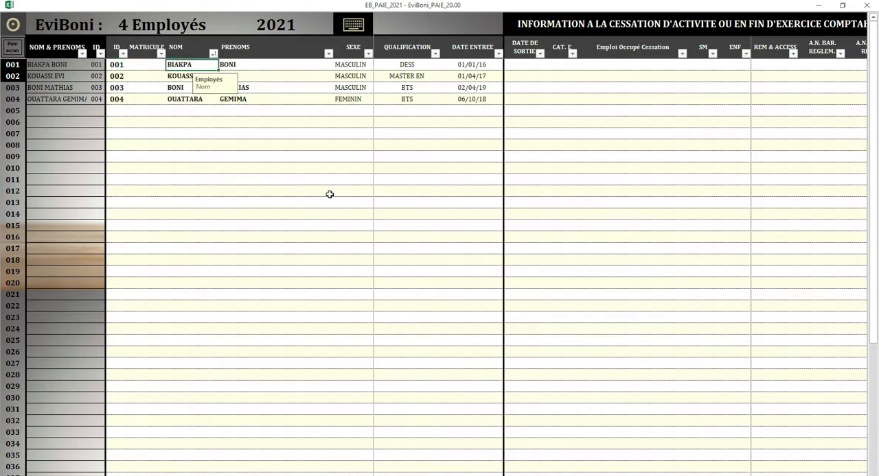
key("Tab")
Step: Examine the first employee's birth date, job code, regime, nationality, CNPS number and CMU number fields and their input hints
key("Tab")
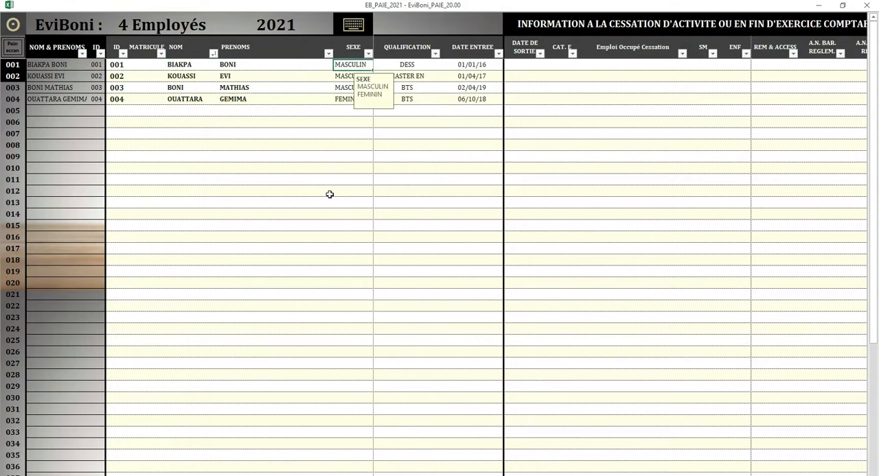
key("Tab")
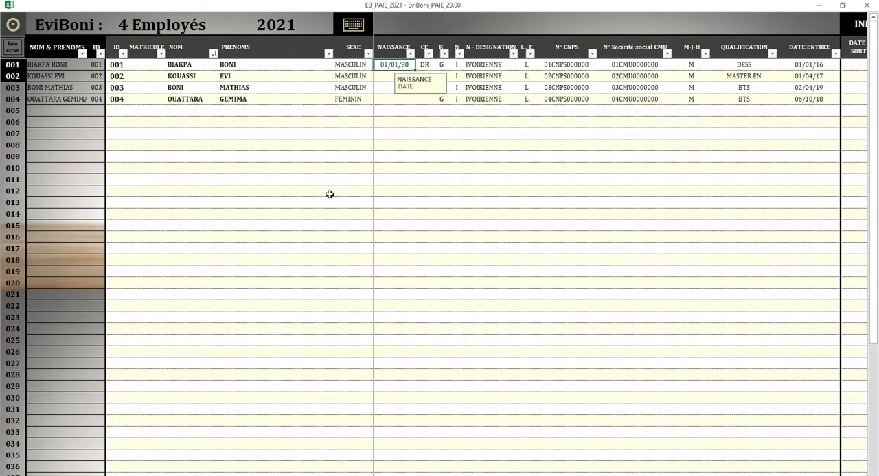
key("Tab")
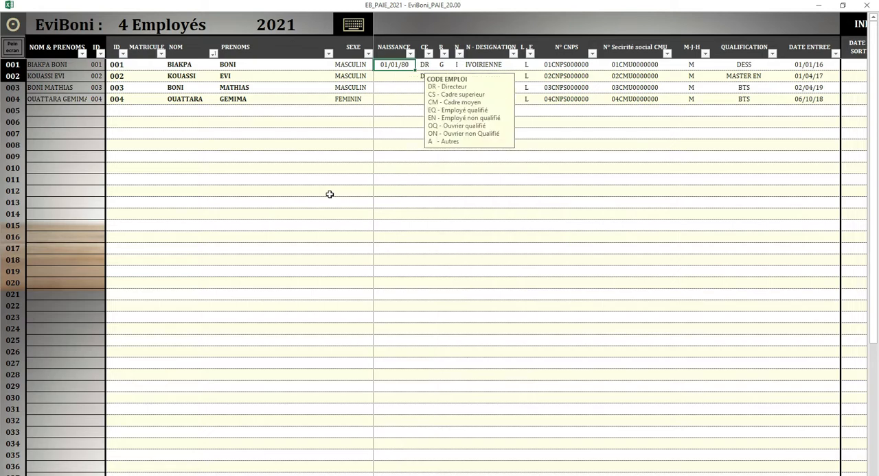
key("Tab")
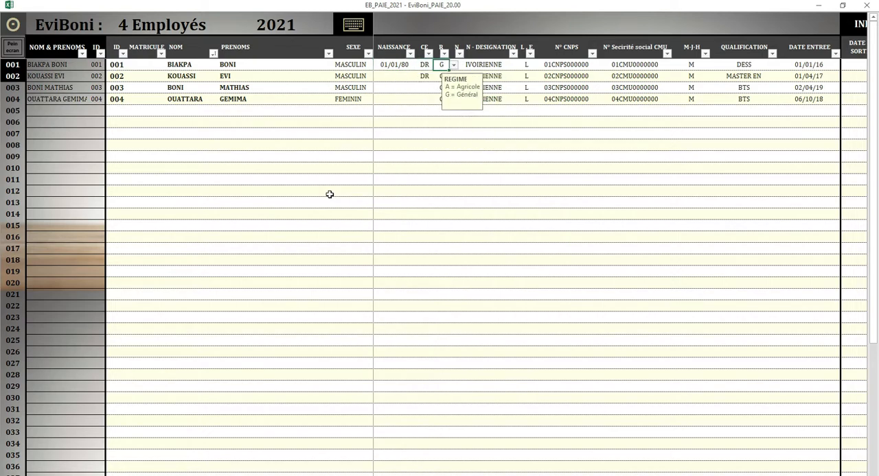
key("Tab")
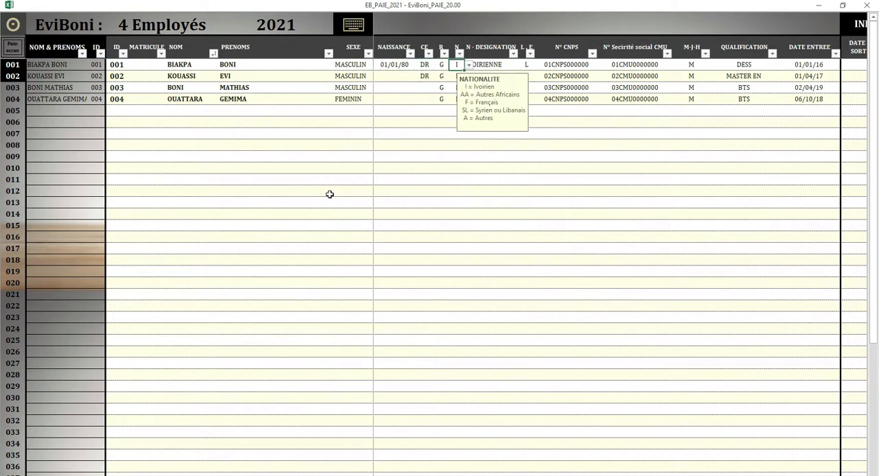
key("Tab")
key("Tab")
key("Tab")
key("Tab")
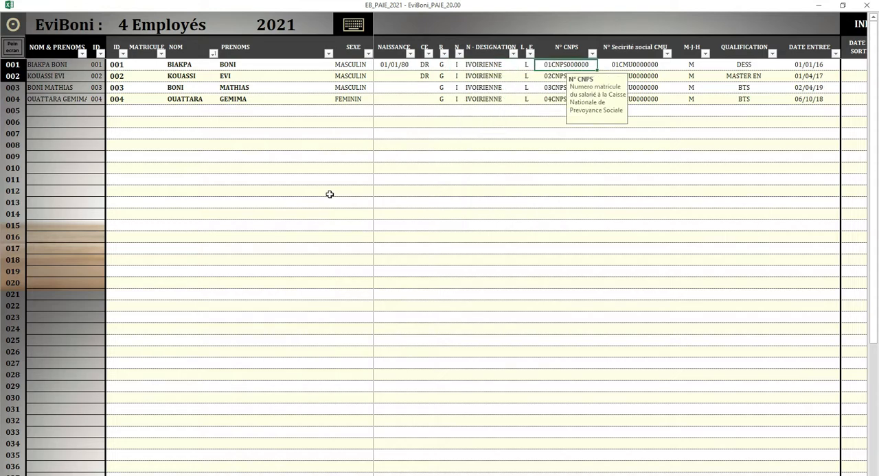
key("shift+Tab")
key("Tab")
key("shift+Tab")
key("Tab")
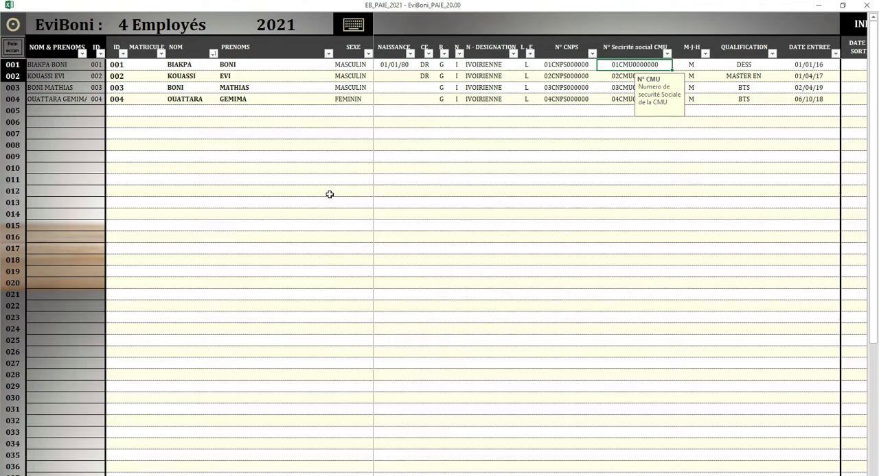
Step: Examine the pay type, qualification and entry date fields, and the section on end of activity or financial year
key("Tab")
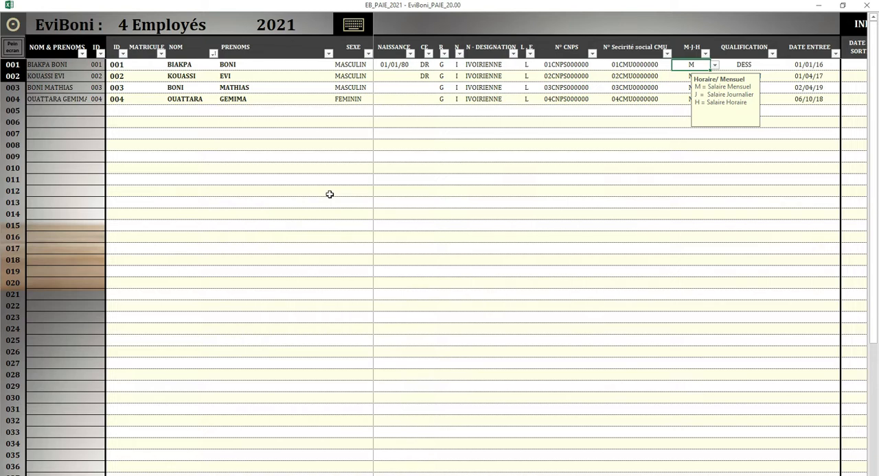
key("Tab")
key("Tab")
key("Tab")
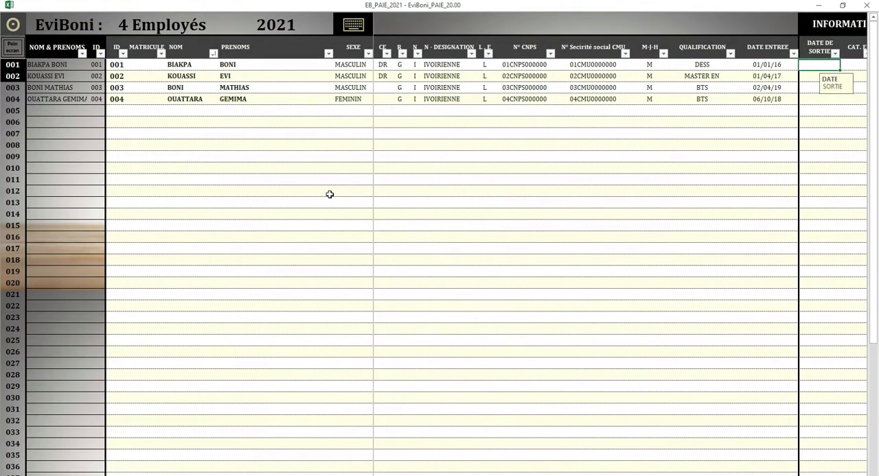
key("Tab")
key("Tab")
key("Tab")
key("Tab")
key("Tab")
key("Tab")
key("Tab")
key("Tab")
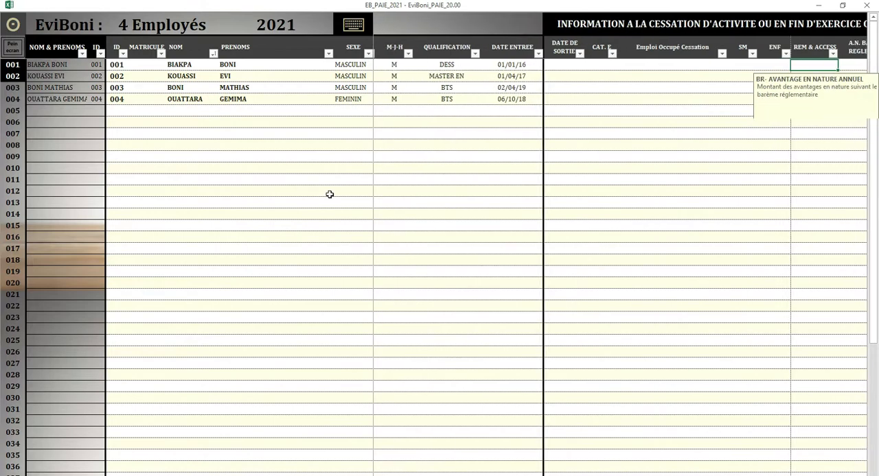
key("shift+Tab")
key("shift+Tab")
key("shift+Tab")
key("shift+Tab")
key("shift+Tab")
key("shift+Tab")
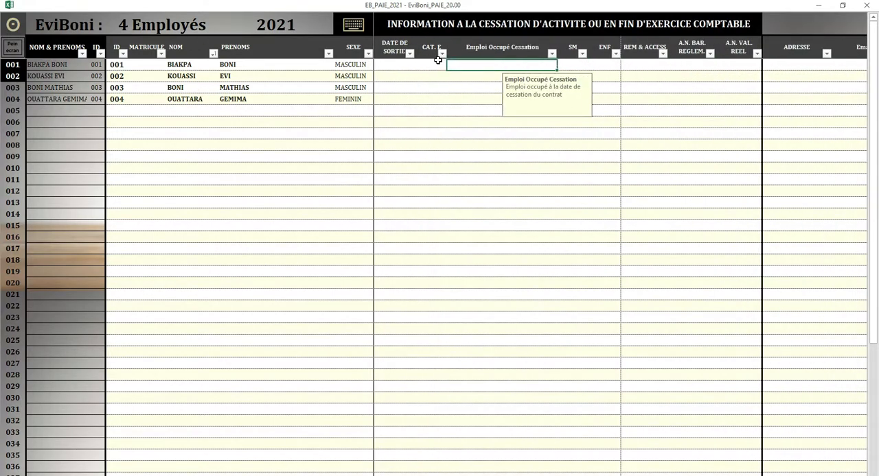
left_click(454, 24)
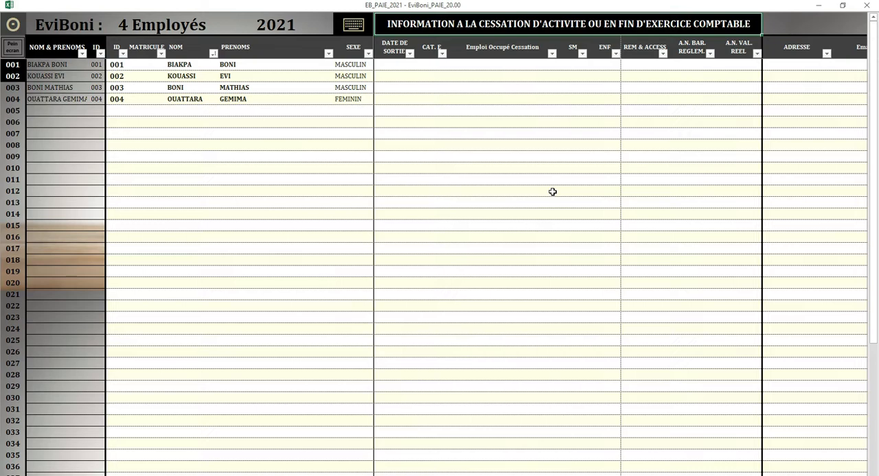
Step: Examine the employee address, e-mail, telephone and bank detail columns at the end of the sheet
key("Down")
key("Down")
key("Down")
key("Right")
key("Right")
key("Right")
key("Right")
key("Right")
key("Right")
key("Right")
key("Right")
key("Right")
key("Right")
key("Right")
key("Right")
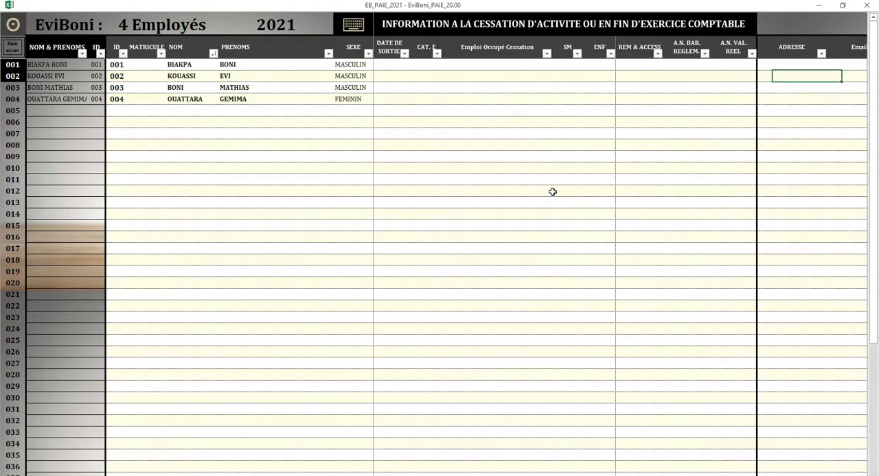
key("Right")
key("Right")
key("Right")
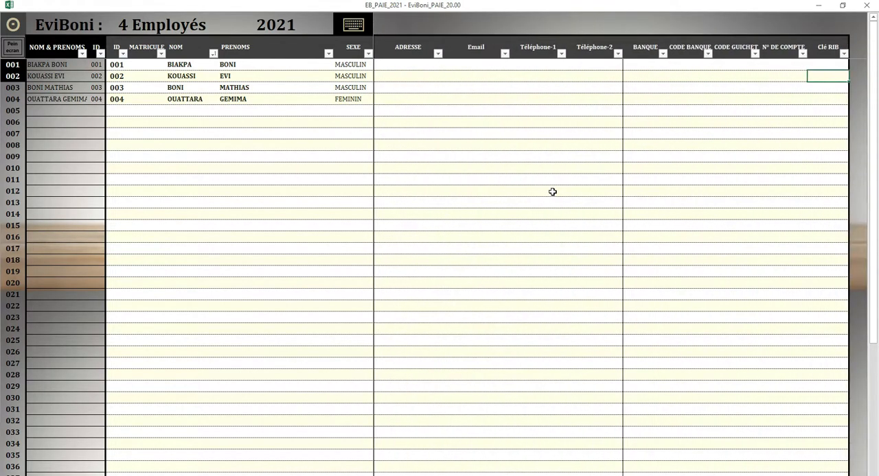
key("Left")
key("Left")
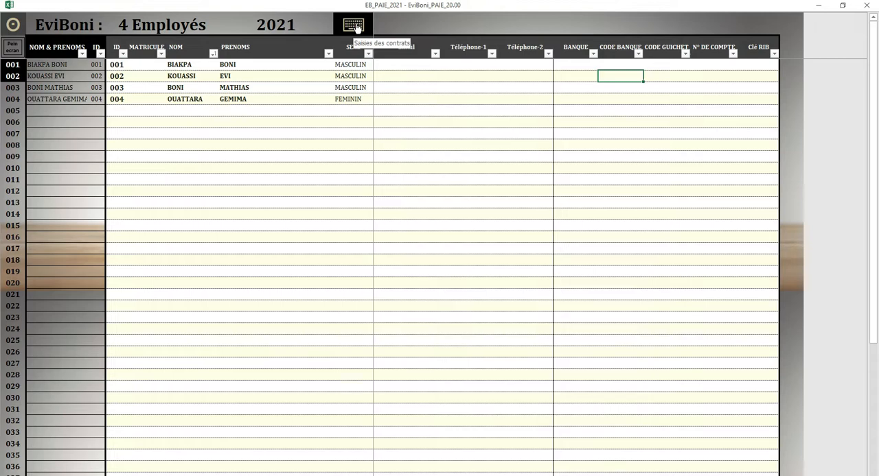
Step: Open the contract entry (Saisies des contrats) from the employee information sheet
left_click(356, 27)
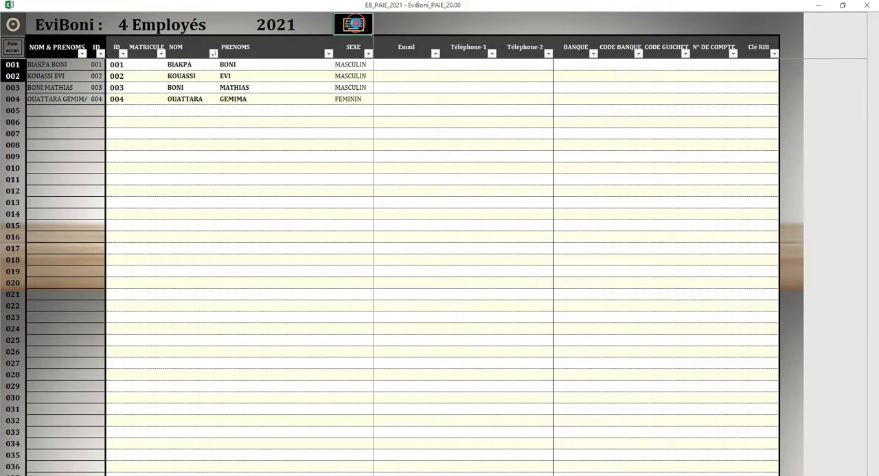